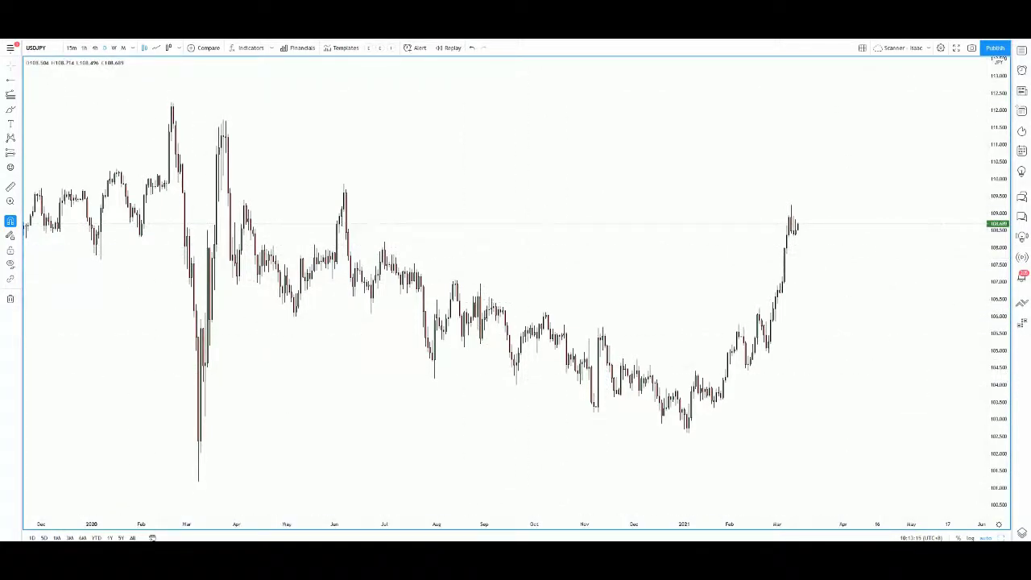
# Set the brush to blue, trace the decline since June and the 2021 recovery, and circle the latest candles and the empty area before them.
pyautogui.moveTo(299, 204)
pyautogui.mouseDown()
pyautogui.moveTo(438, 298)
pyautogui.moveTo(523, 336)
pyautogui.mouseUp()
pyautogui.click(551, 71)
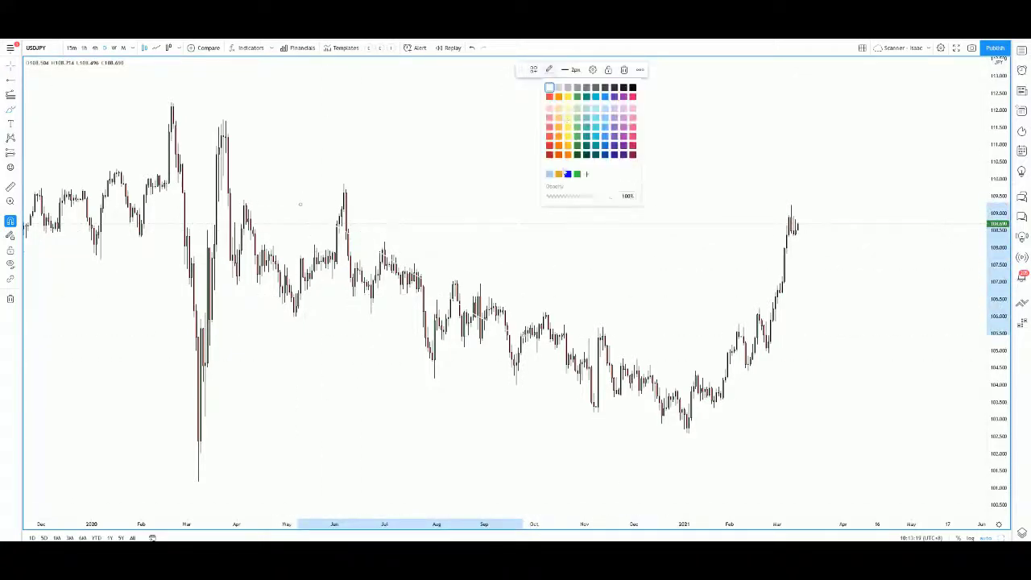
pyautogui.click(568, 174)
pyautogui.moveTo(522, 335)
pyautogui.mouseDown()
pyautogui.moveTo(680, 428)
pyautogui.moveTo(769, 347)
pyautogui.moveTo(811, 220)
pyautogui.mouseUp()
pyautogui.moveTo(832, 178)
pyautogui.mouseDown()
pyautogui.moveTo(829, 221)
pyautogui.moveTo(783, 214)
pyautogui.moveTo(818, 216)
pyautogui.moveTo(813, 234)
pyautogui.mouseUp()
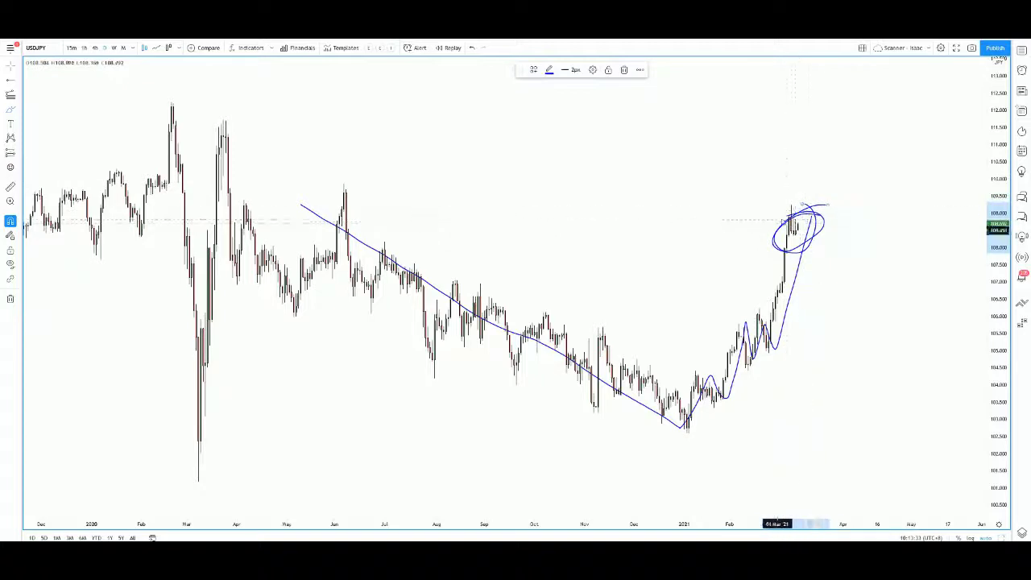
pyautogui.moveTo(742, 219)
pyautogui.mouseDown()
pyautogui.moveTo(441, 235)
pyautogui.moveTo(426, 221)
pyautogui.moveTo(602, 284)
pyautogui.moveTo(755, 242)
pyautogui.moveTo(578, 209)
pyautogui.mouseUp()
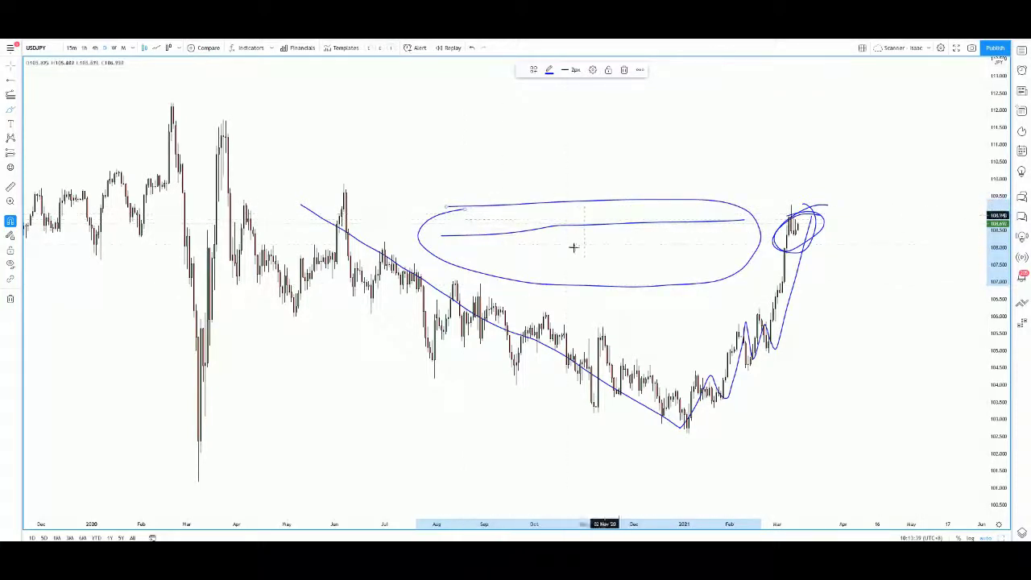
pyautogui.moveTo(816, 202)
pyautogui.mouseDown()
pyautogui.moveTo(794, 238)
pyautogui.moveTo(780, 203)
pyautogui.mouseUp()
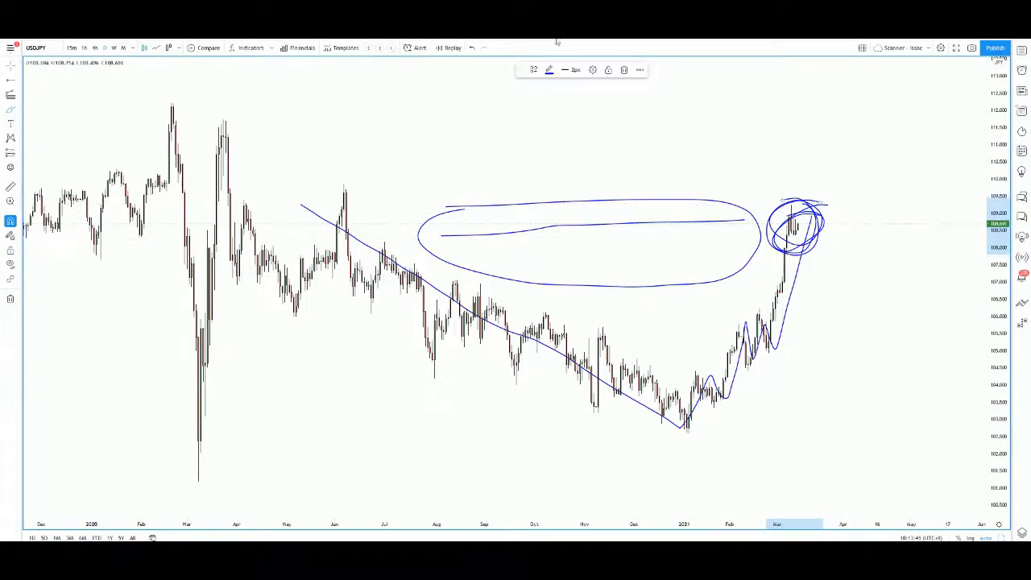
# Clear all drawings and switch to the 4-hour timeframe, undoing a stray horizontal stroke beneath the March rally.
pyautogui.click(10, 298)
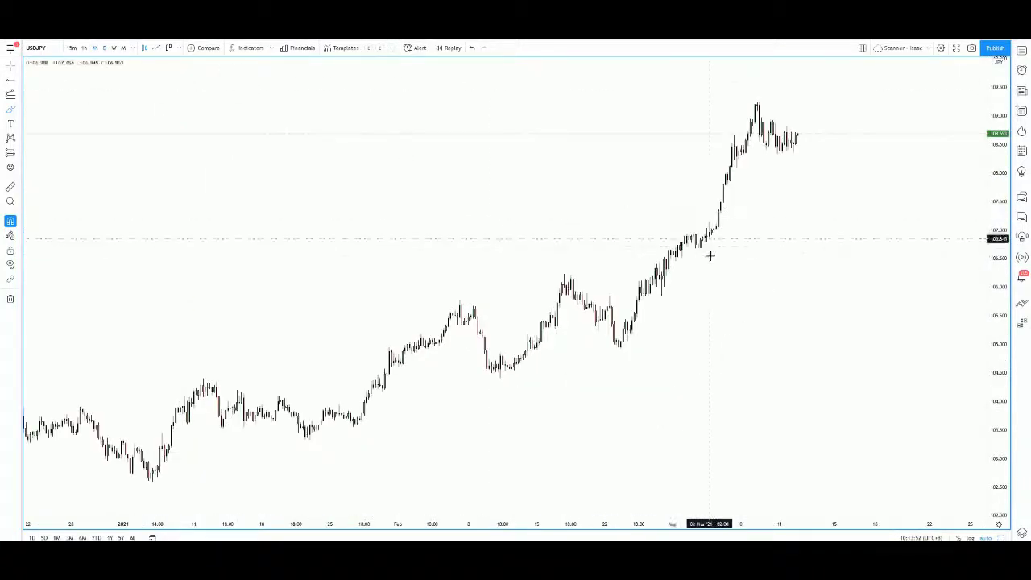
pyautogui.moveTo(721, 254); pyautogui.dragTo(600, 256)
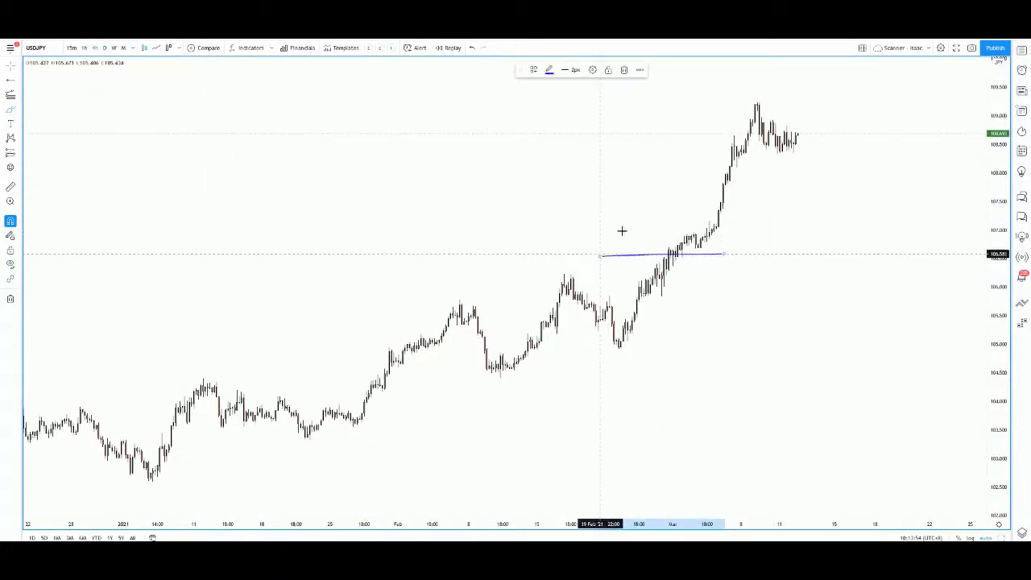
pyautogui.hotkey('ctrl', 'z')
# Outline the triangular consolidation at the March high with two brush strokes and trace the rally leading up to it.
pyautogui.moveTo(757, 99); pyautogui.dragTo(807, 136)
pyautogui.moveTo(724, 150); pyautogui.dragTo(818, 153)
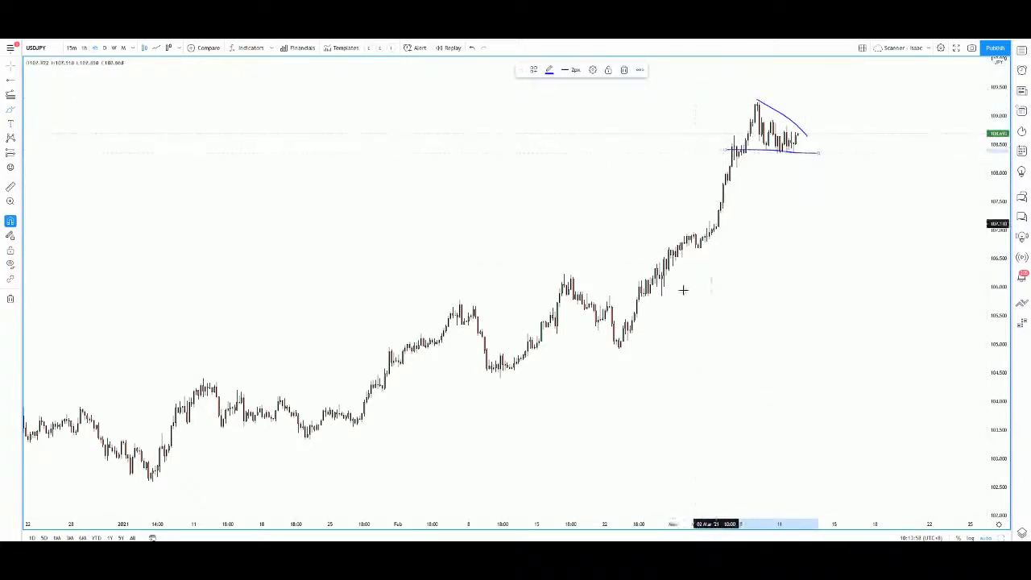
pyautogui.moveTo(620, 348)
pyautogui.mouseDown()
pyautogui.moveTo(690, 258)
pyautogui.moveTo(755, 117)
pyautogui.mouseUp()
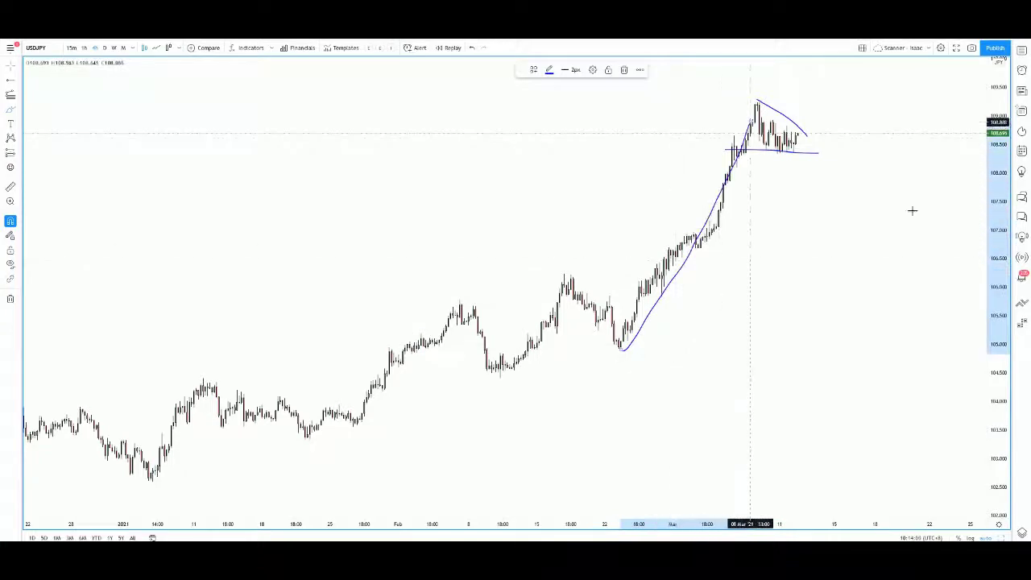
# Sketch a zigzag breakout path with an arrowhead and a target line near 112.1, and retrace the rally preceding the consolidation.
pyautogui.click(970, 222)
pyautogui.moveTo(856, 269); pyautogui.dragTo(725, 348)
pyautogui.moveTo(997, 246); pyautogui.dragTo(997, 305)
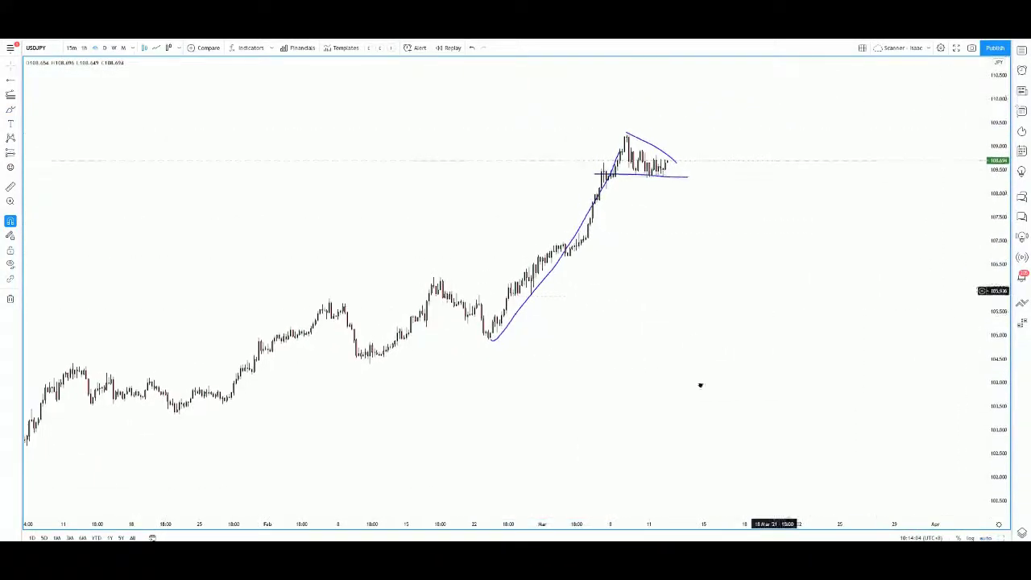
pyautogui.hscroll(2, 704, 377)
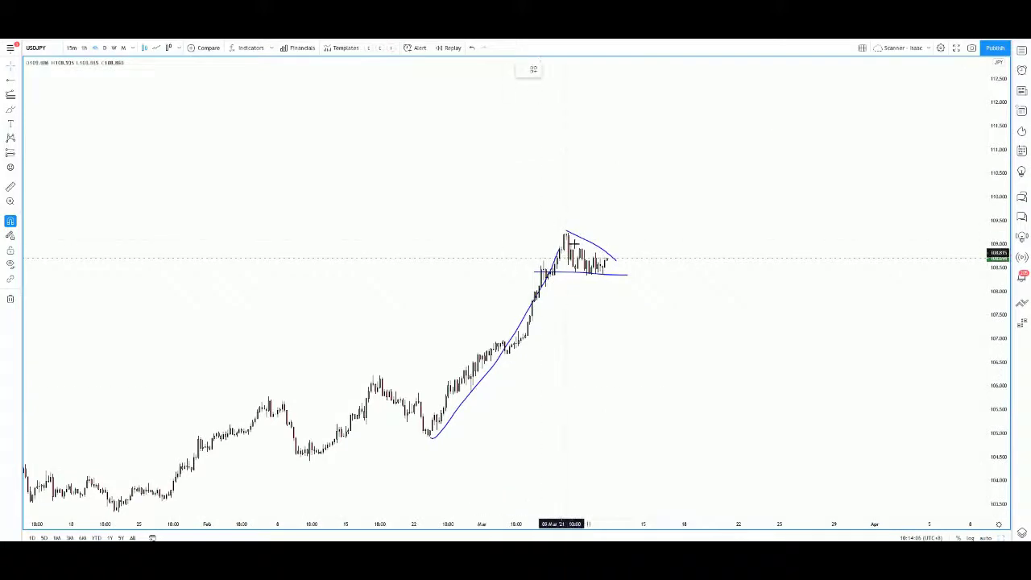
pyautogui.moveTo(566, 232)
pyautogui.mouseDown()
pyautogui.moveTo(579, 248)
pyautogui.moveTo(640, 218)
pyautogui.moveTo(710, 140)
pyautogui.moveTo(738, 157)
pyautogui.mouseUp()
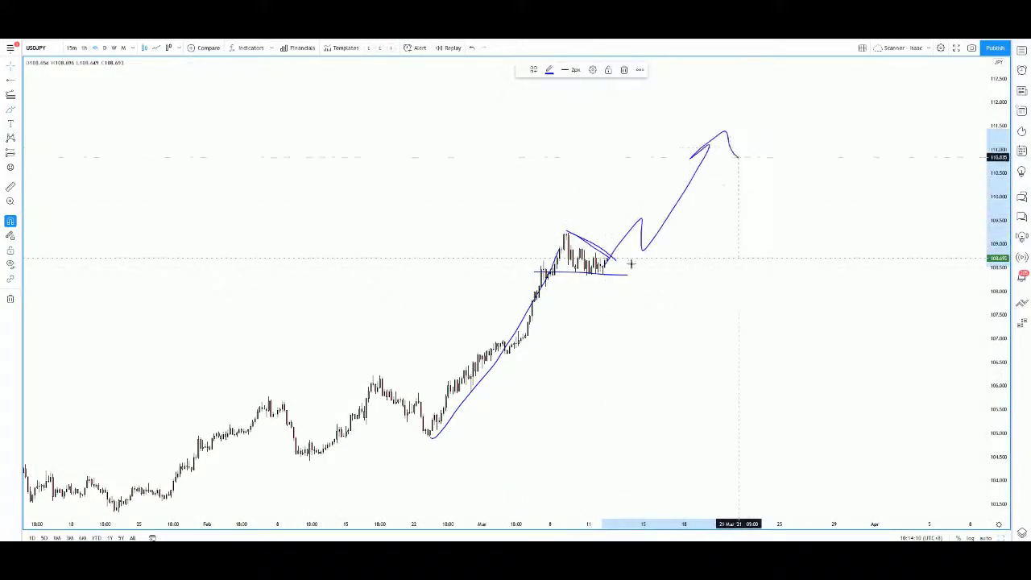
pyautogui.moveTo(712, 93); pyautogui.dragTo(823, 95)
pyautogui.moveTo(434, 435); pyautogui.dragTo(549, 242)
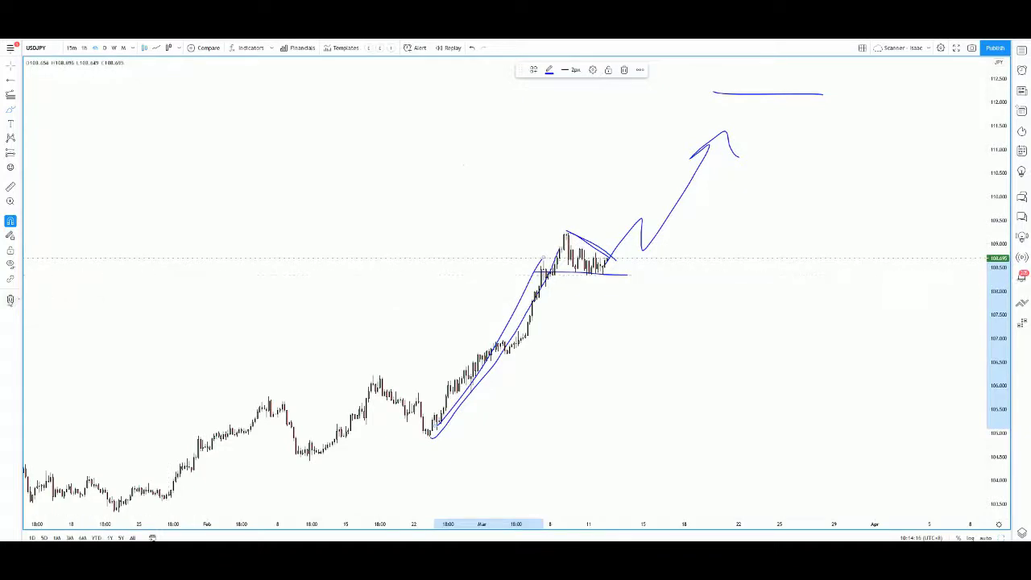
# Remove all drawings and switch to the 1-hour timeframe, framing the consolidation after the 9 March high.
pyautogui.click(10, 298)
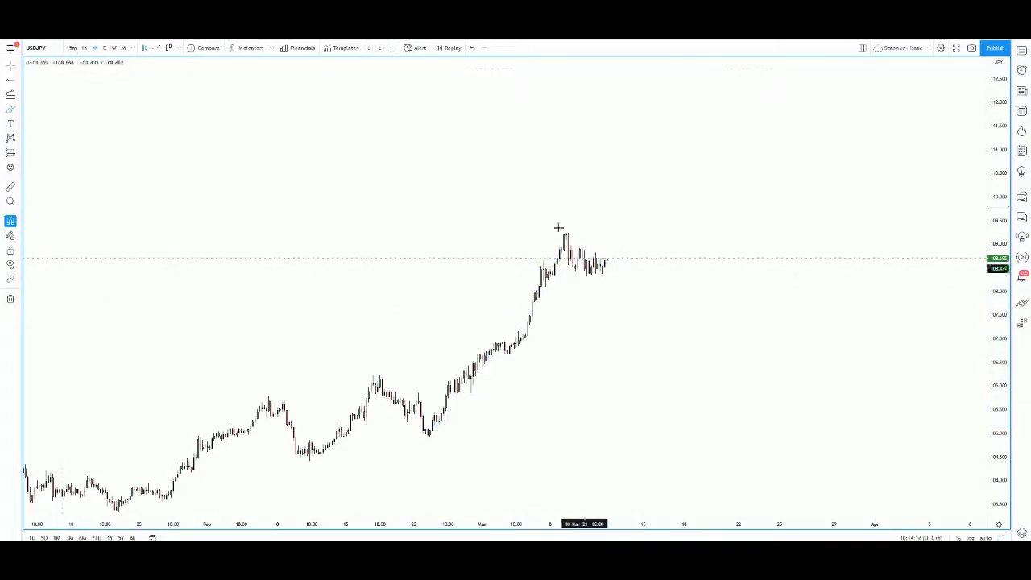
pyautogui.click(84, 48)
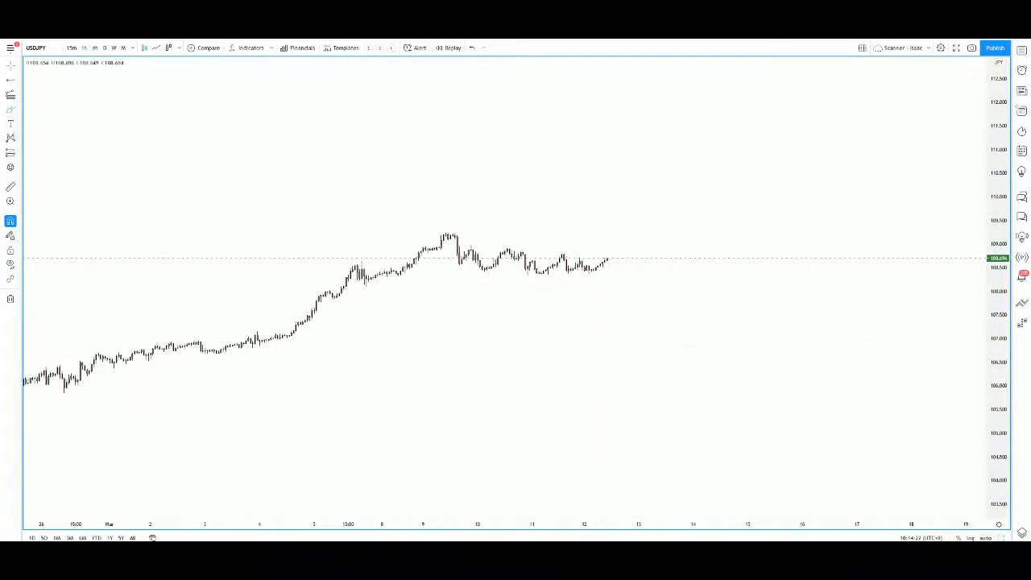
pyautogui.moveTo(604, 359); pyautogui.dragTo(674, 386)
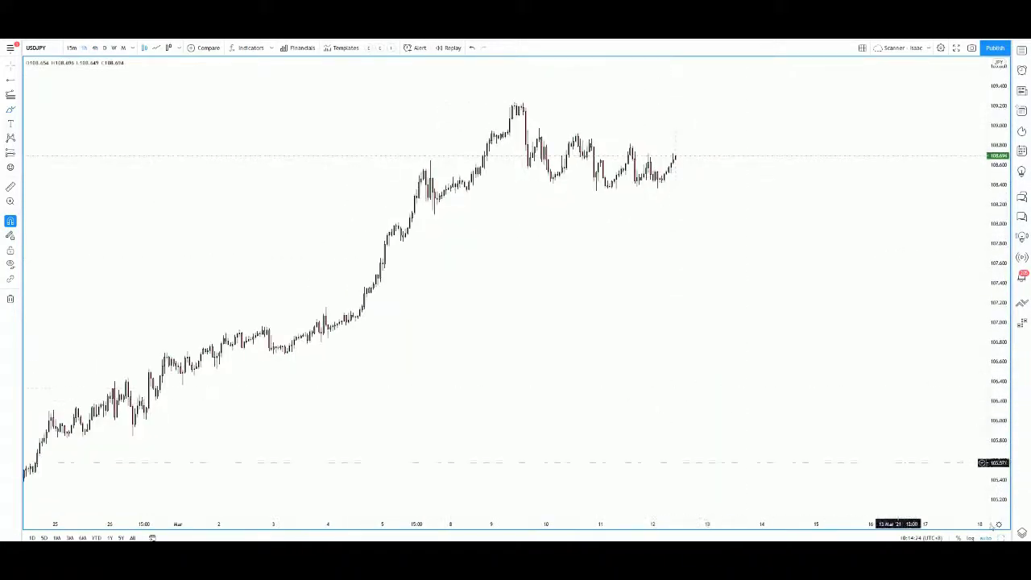
pyautogui.scroll(5, 797, 412)
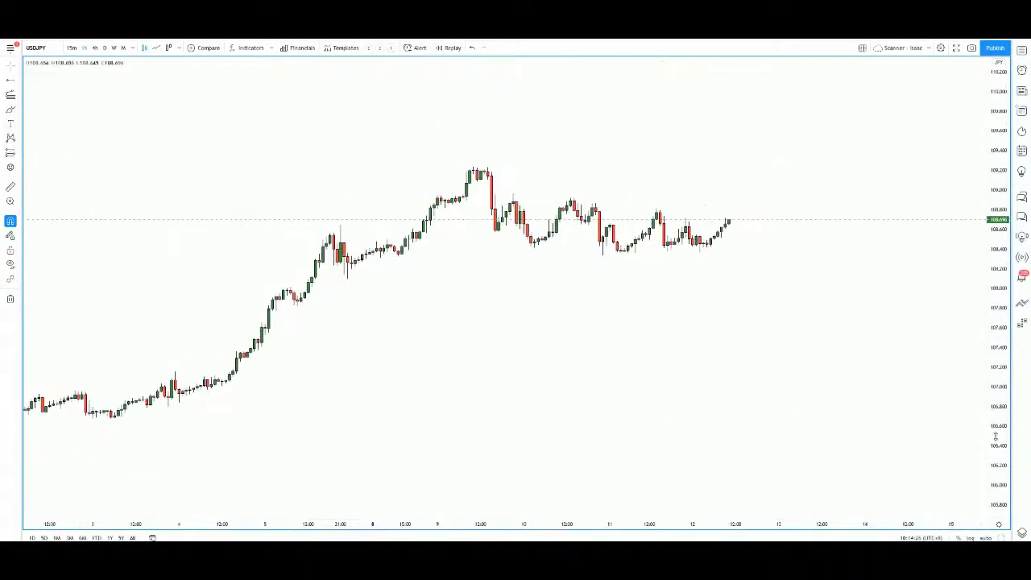
pyautogui.moveTo(829, 249); pyautogui.dragTo(706, 421)
pyautogui.scroll(2, 919, 414)
pyautogui.moveTo(1001, 427); pyautogui.dragTo(999, 358)
pyautogui.moveTo(631, 409); pyautogui.dragTo(781, 380)
pyautogui.scroll(1, 752, 403)
pyautogui.moveTo(741, 406); pyautogui.dragTo(764, 398)
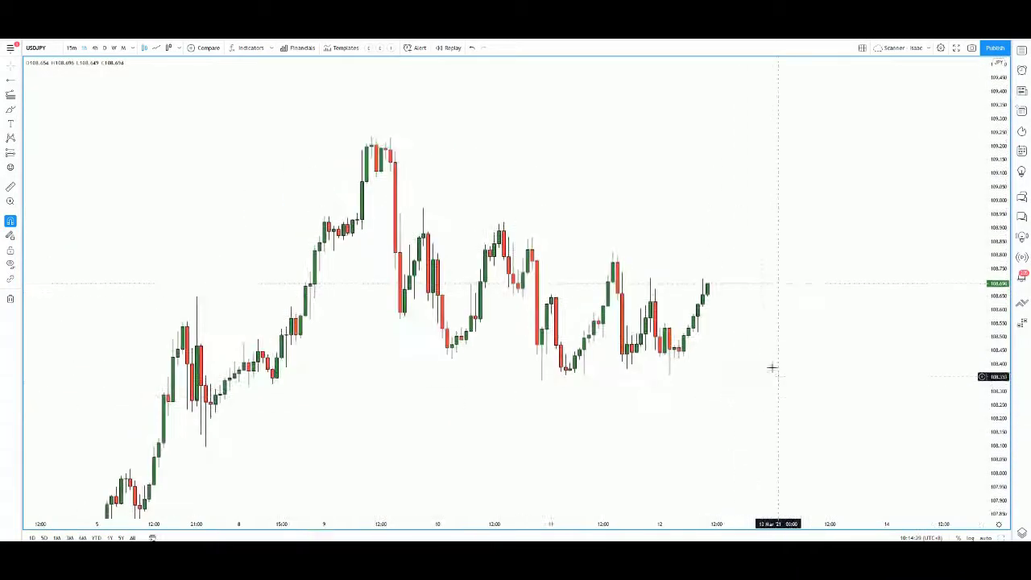
# Draw a dotted descending trendline from the 9 March high along the later highs, ending past the latest candle.
pyautogui.click(392, 137)
pyautogui.click(786, 352)
pyautogui.click(745, 362)
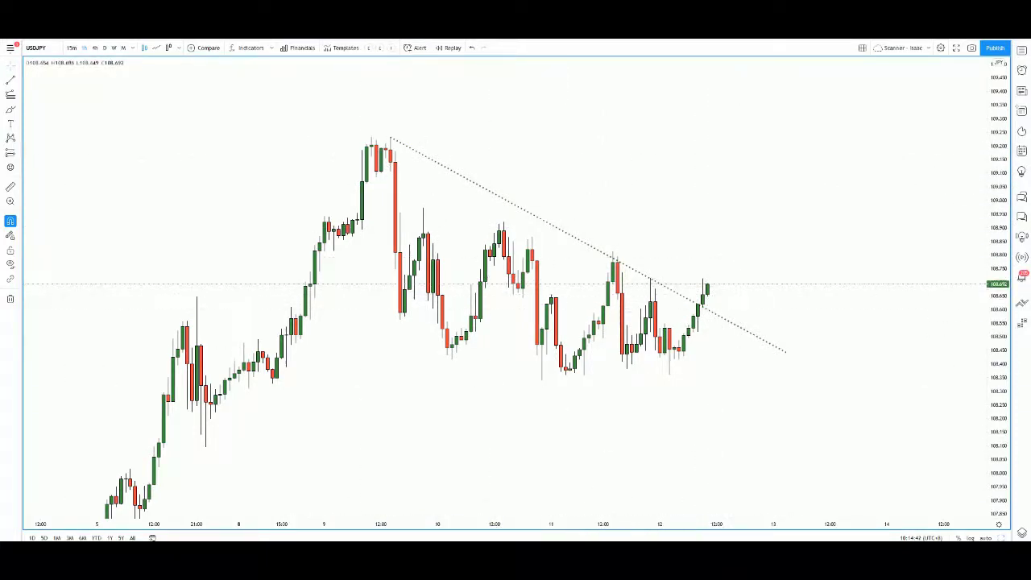
# Sketch a pullback from the latest candle to the broken trendline and a rise from there, and undo the strokes.
pyautogui.moveTo(711, 279)
pyautogui.mouseDown()
pyautogui.moveTo(716, 311)
pyautogui.moveTo(747, 312)
pyautogui.moveTo(861, 140)
pyautogui.moveTo(867, 169)
pyautogui.mouseUp()
pyautogui.hotkey('ctrl', 'z')
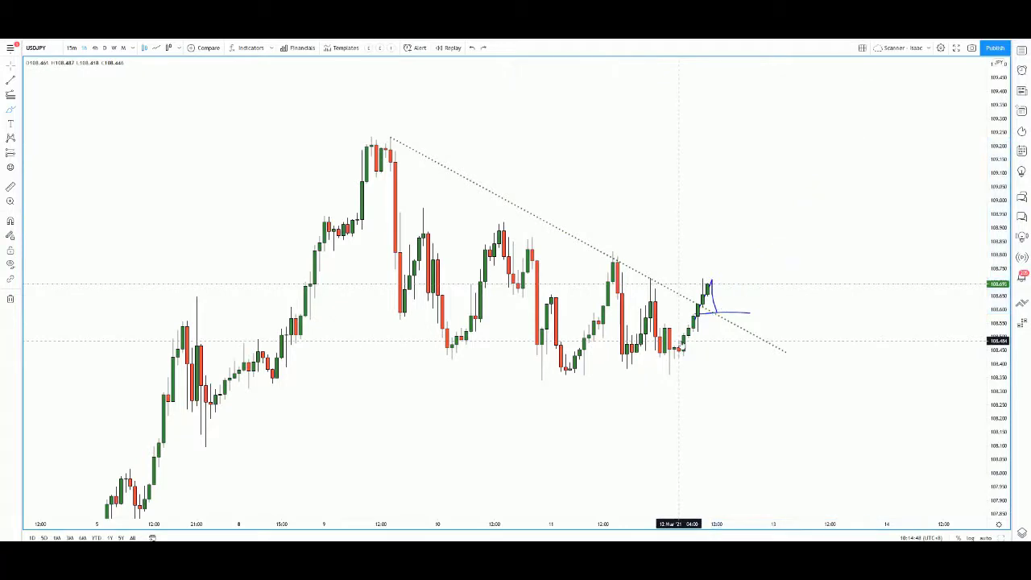
pyautogui.press('ctrl')
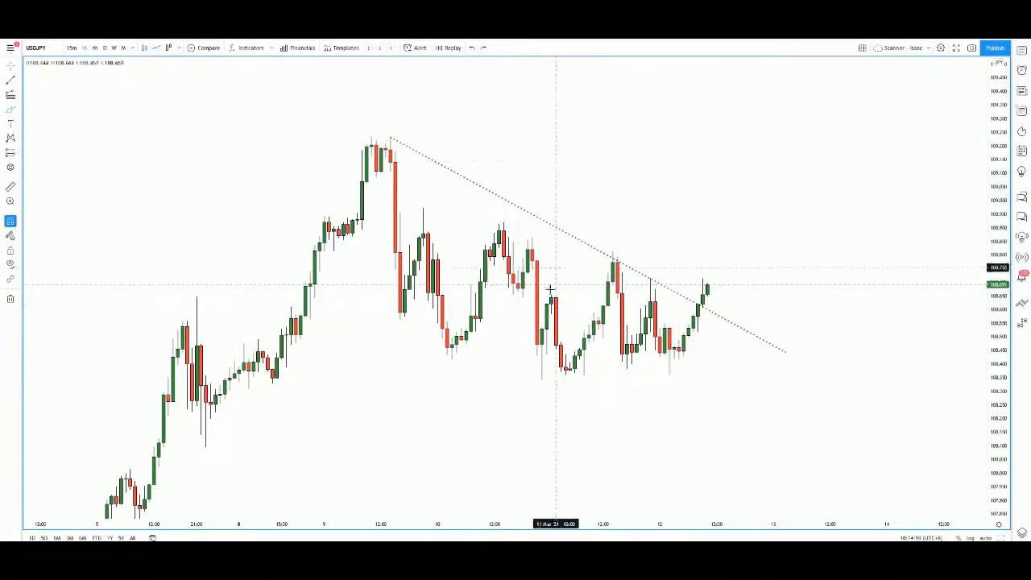
# Place a horizontal ray at the 11 March low, 108.360, and apply the Stop Loss template.
pyautogui.moveTo(507, 500)
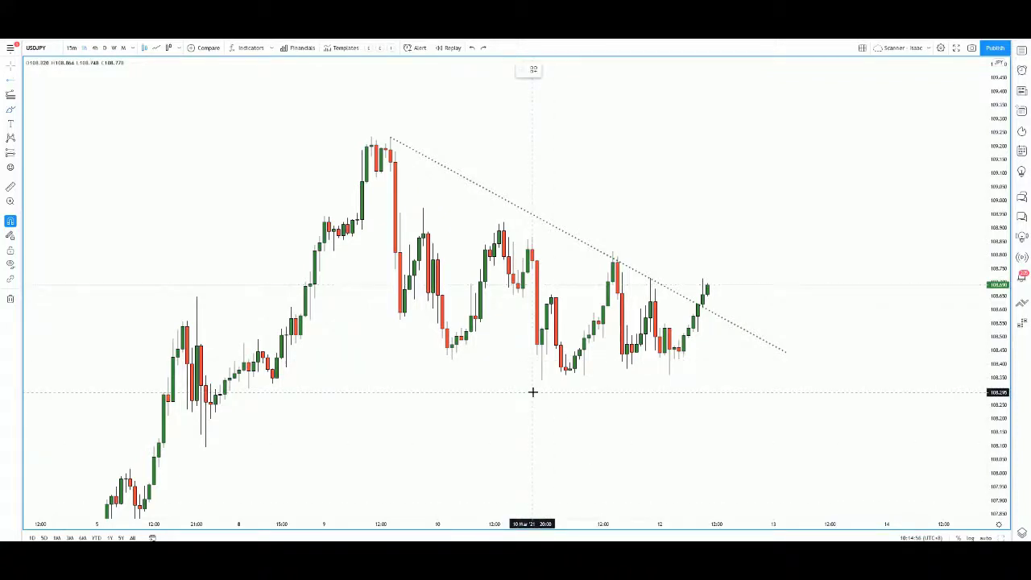
pyautogui.click(566, 375)
pyautogui.click(533, 69)
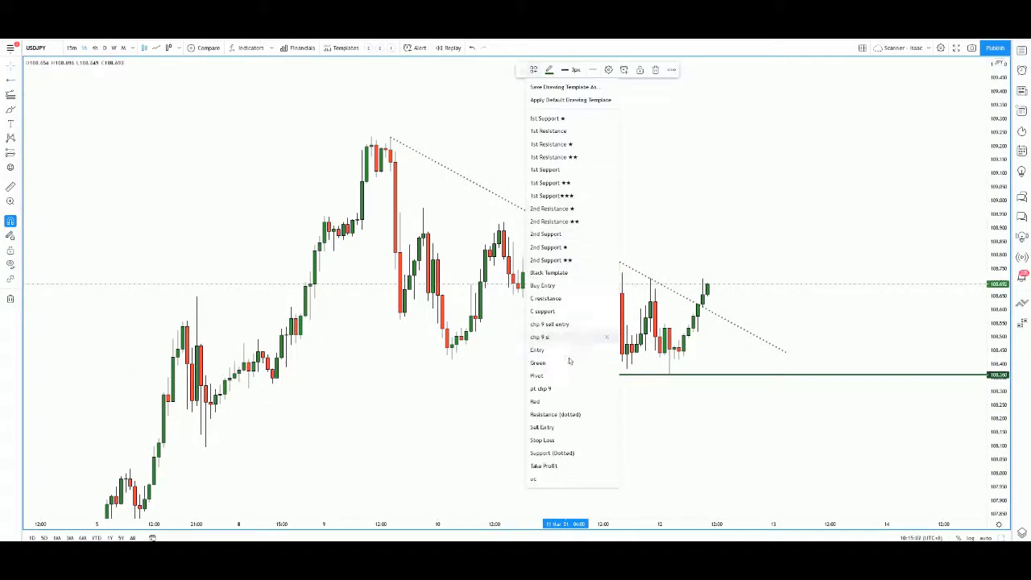
pyautogui.click(575, 440)
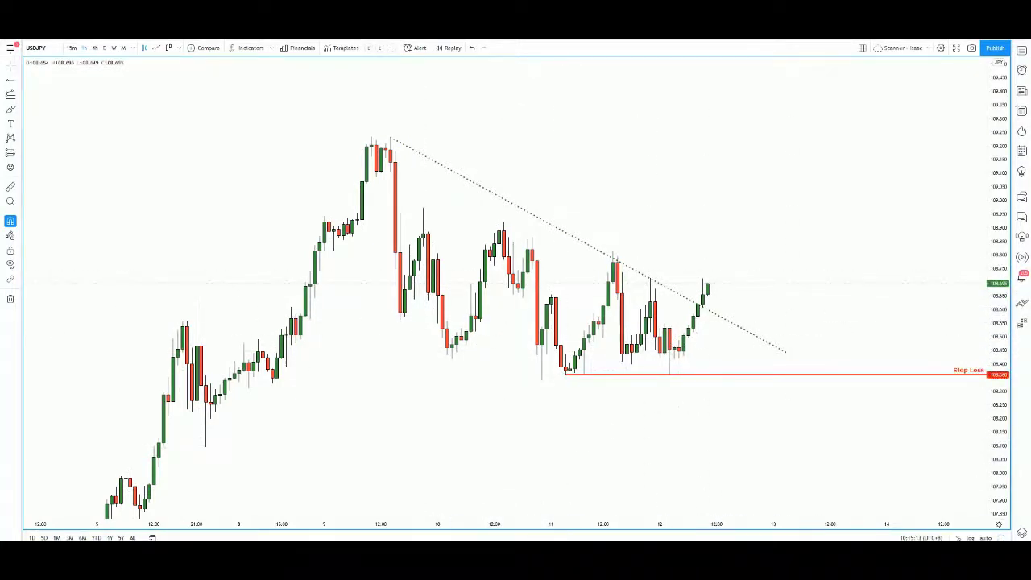
# Draw a Fib Retracement from the 12 March low to the latest high at 108.714 and apply the Supra Fibs (White Background) template.
pyautogui.click(669, 375)
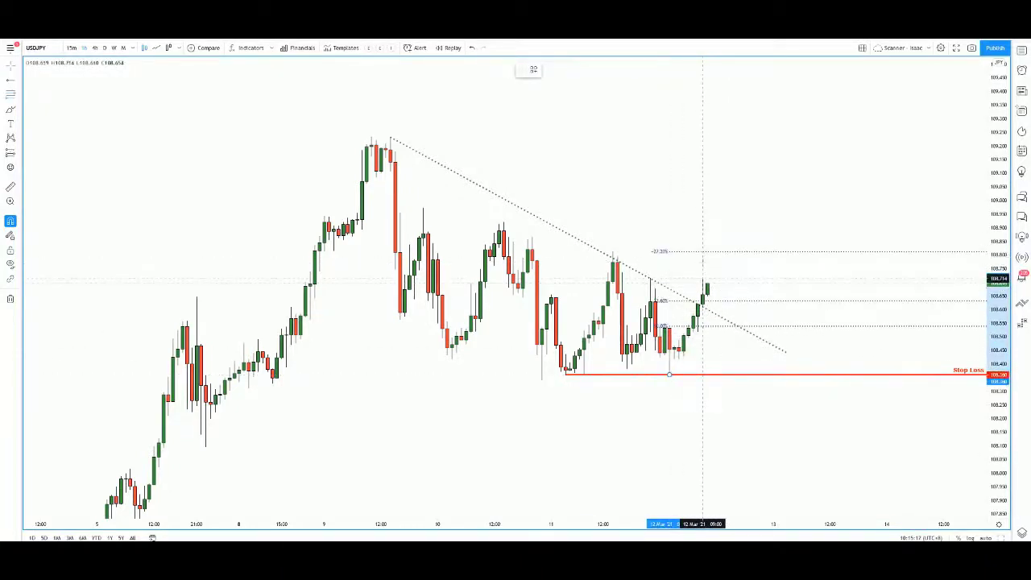
pyautogui.click(702, 279)
pyautogui.click(533, 71)
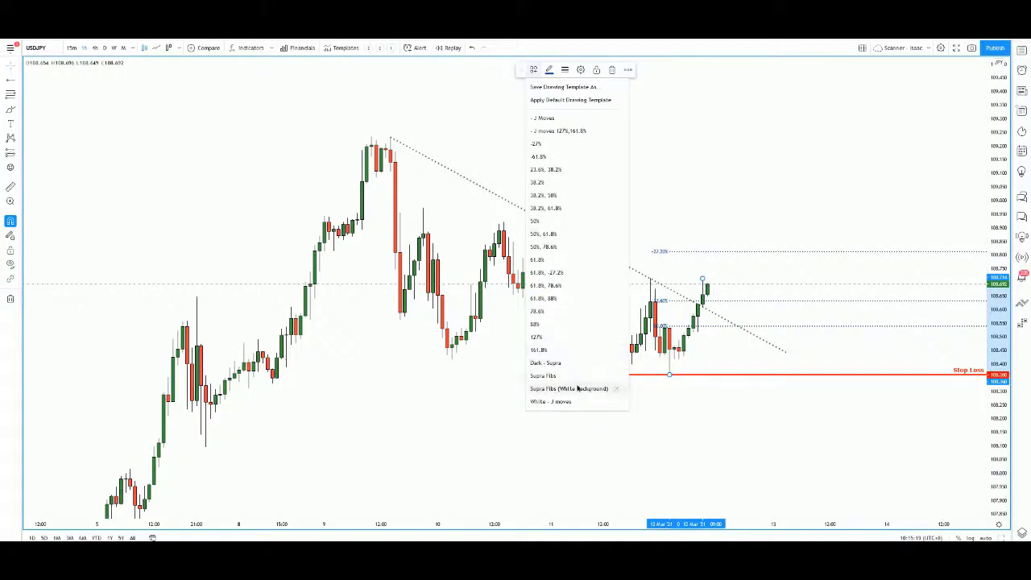
pyautogui.click(577, 388)
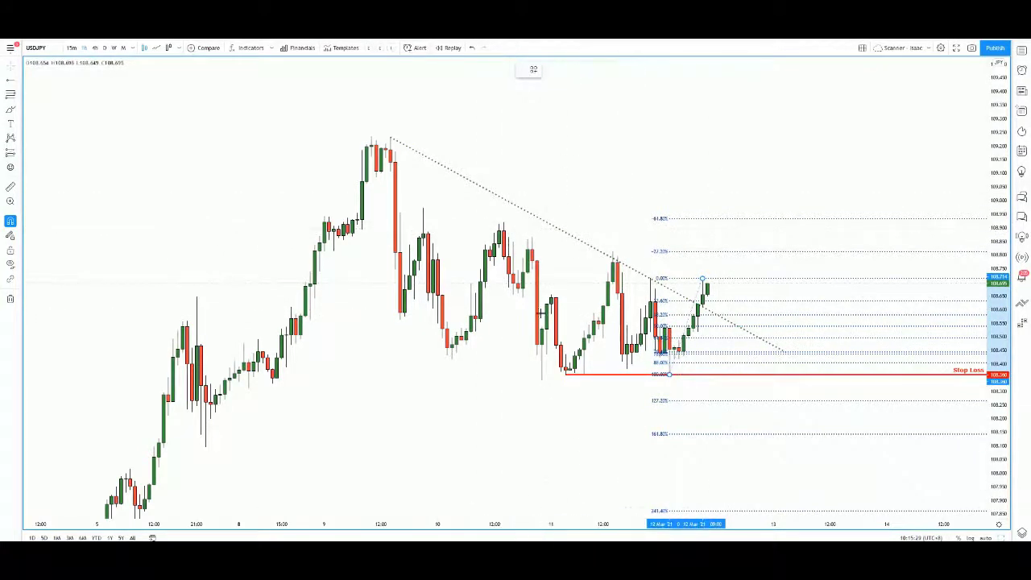
# Place a horizontal ray at the 10 March swing high, 108.913, and apply the Take Profit template.
pyautogui.click(499, 224)
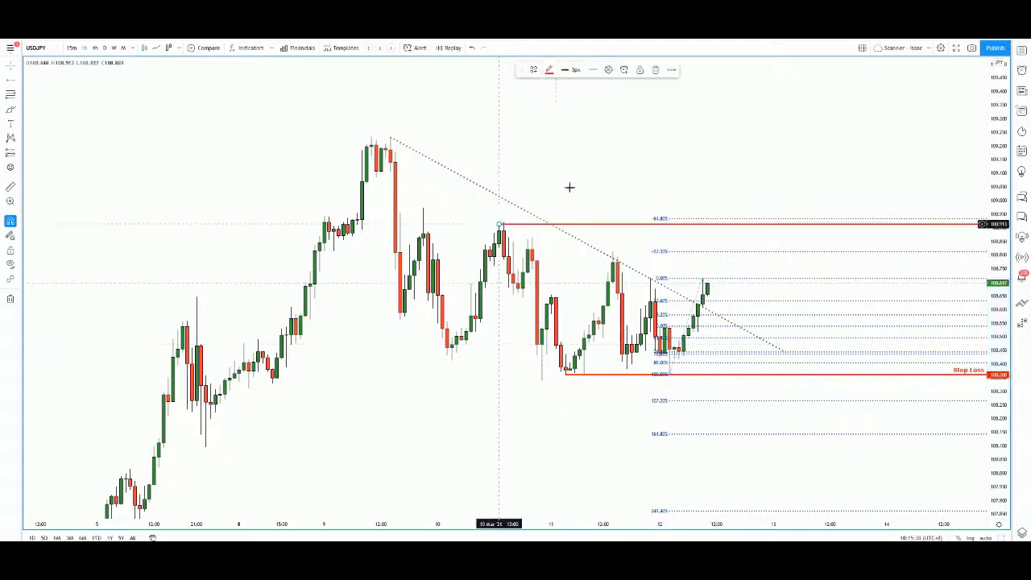
pyautogui.click(535, 70)
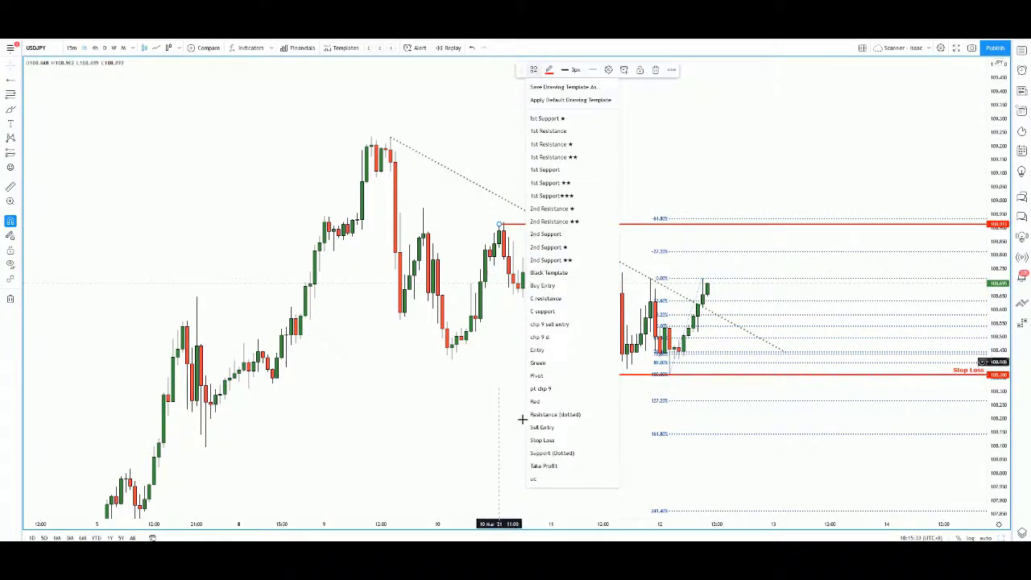
pyautogui.click(537, 465)
pyautogui.click(468, 419)
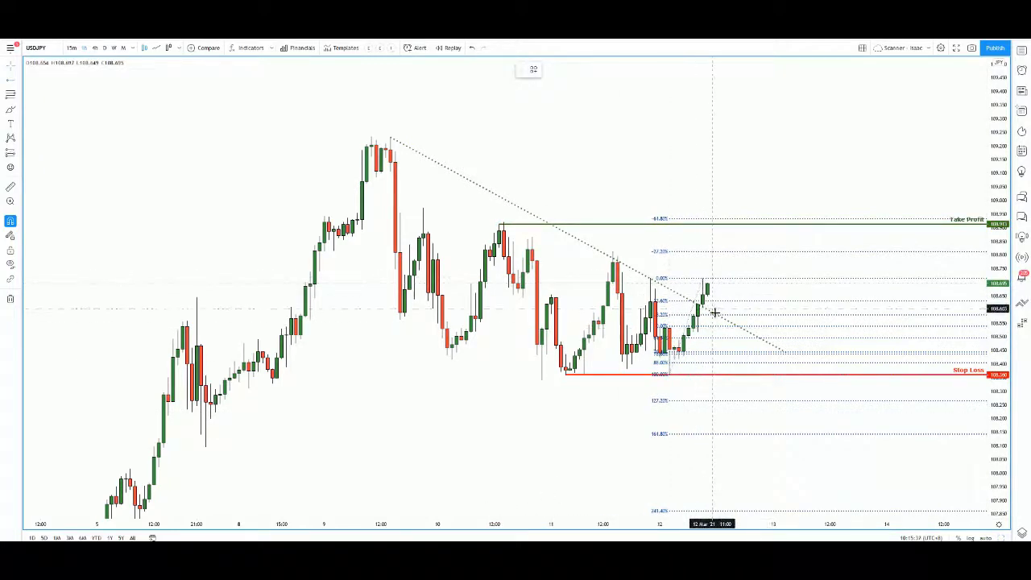
# Place a horizontal ray at 108.577, just below the latest candle near the broken trendline, and apply the Entry template.
pyautogui.click(707, 314)
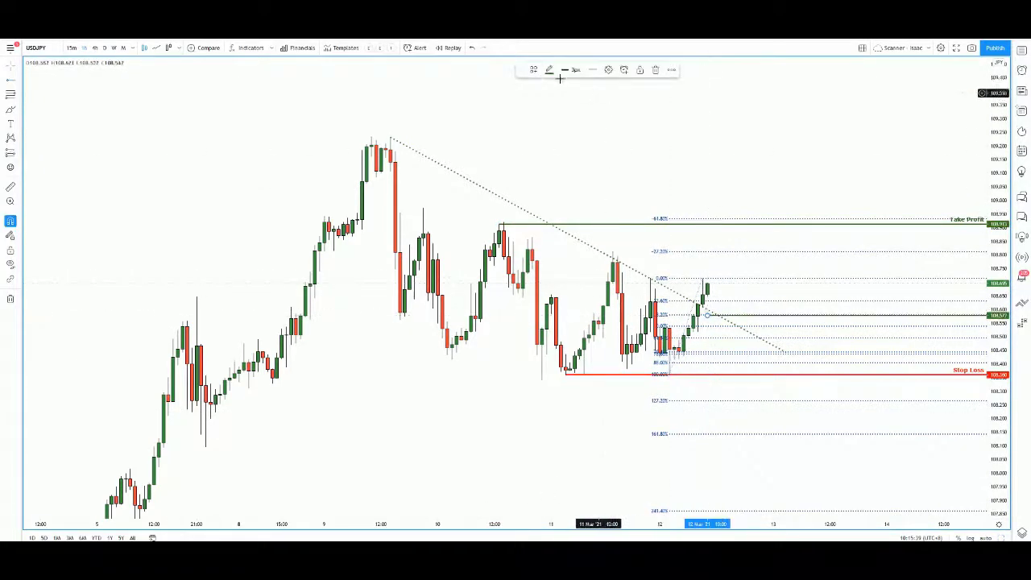
pyautogui.click(534, 69)
pyautogui.click(564, 351)
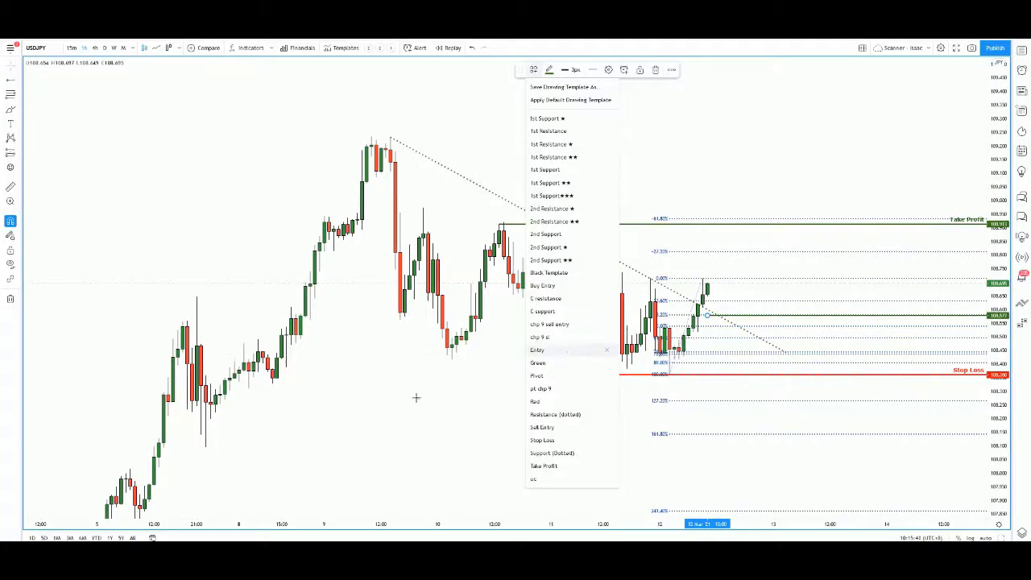
# Close the Fib Retracement settings without changes and delete the retracement from the chart.
pyautogui.doubleClick(741, 280)
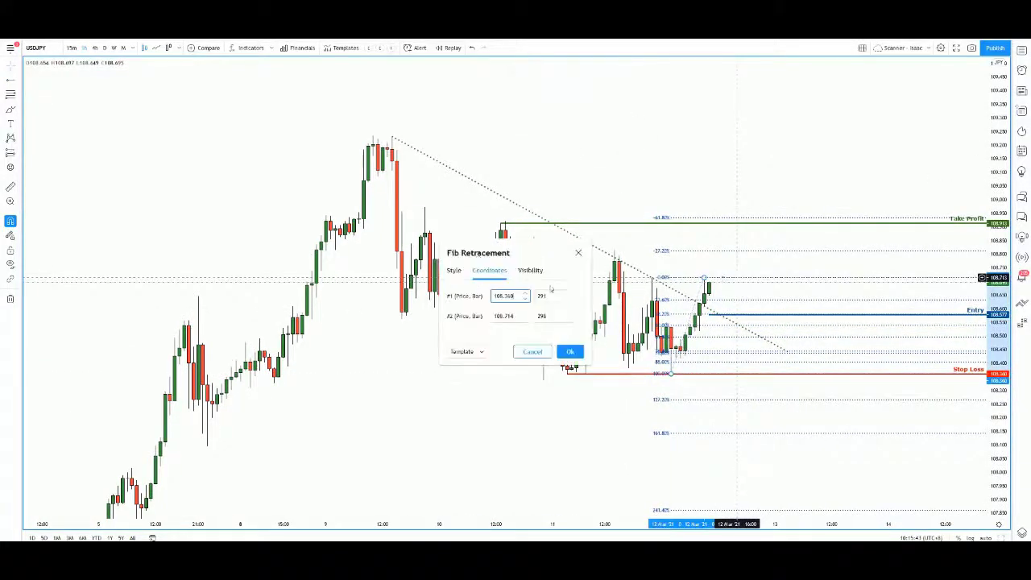
pyautogui.click(550, 350)
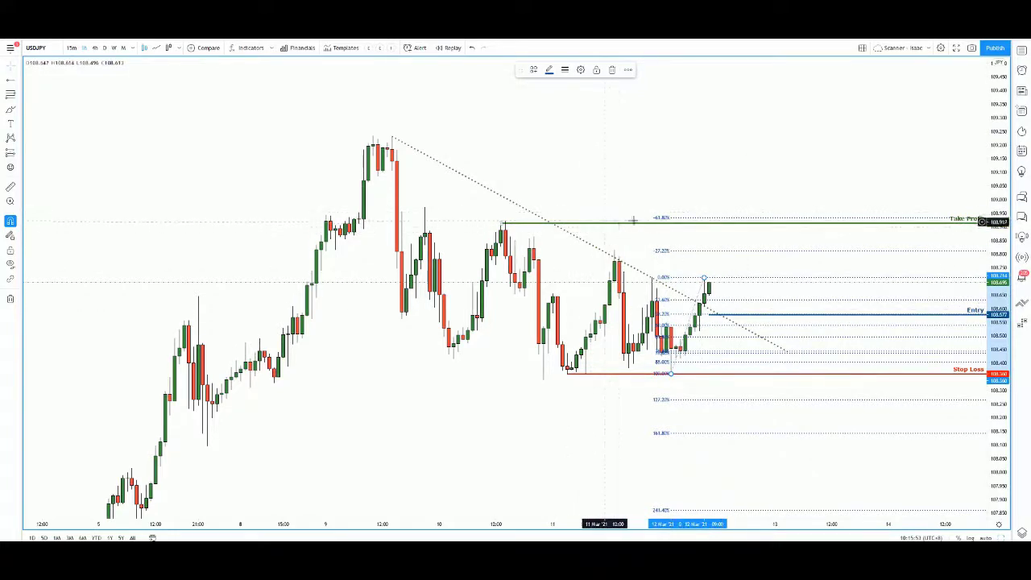
pyautogui.press('Delete')
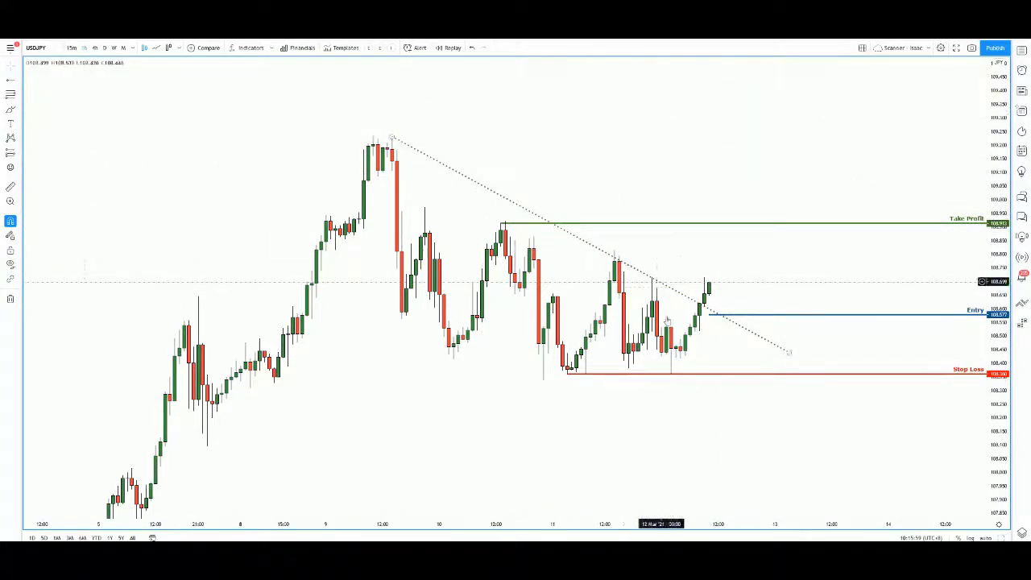
# Duplicate the Take Profit ray and align the copy with the 9 March high near 109.23.
pyautogui.moveTo(595, 222); pyautogui.dragTo(580, 154)
pyautogui.moveTo(486, 154); pyautogui.dragTo(373, 134)
pyautogui.click(451, 119)
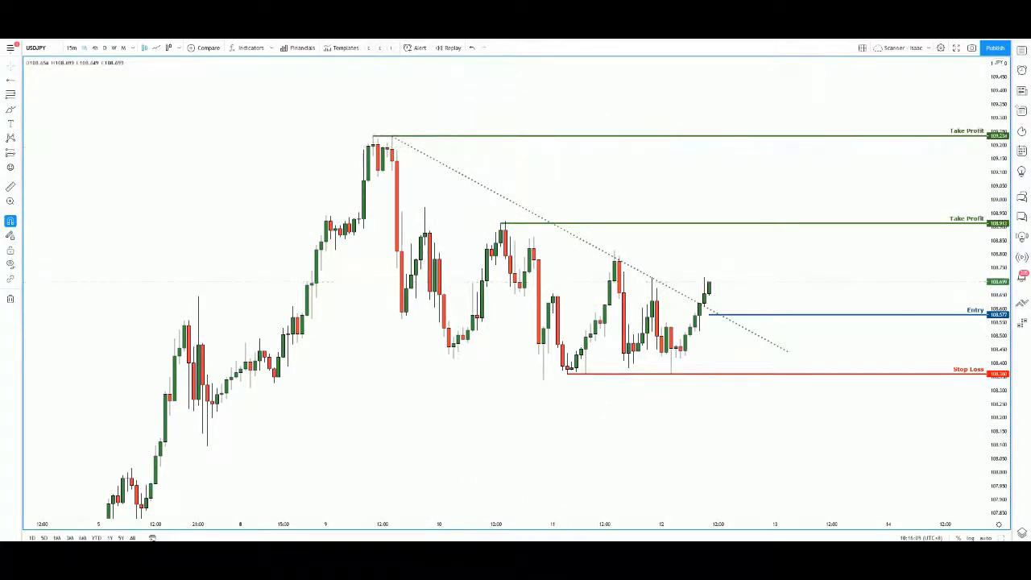
# Draw an arrow from the Entry level at 108.577 up to the upper Take Profit level at 109.234.
pyautogui.click(723, 314)
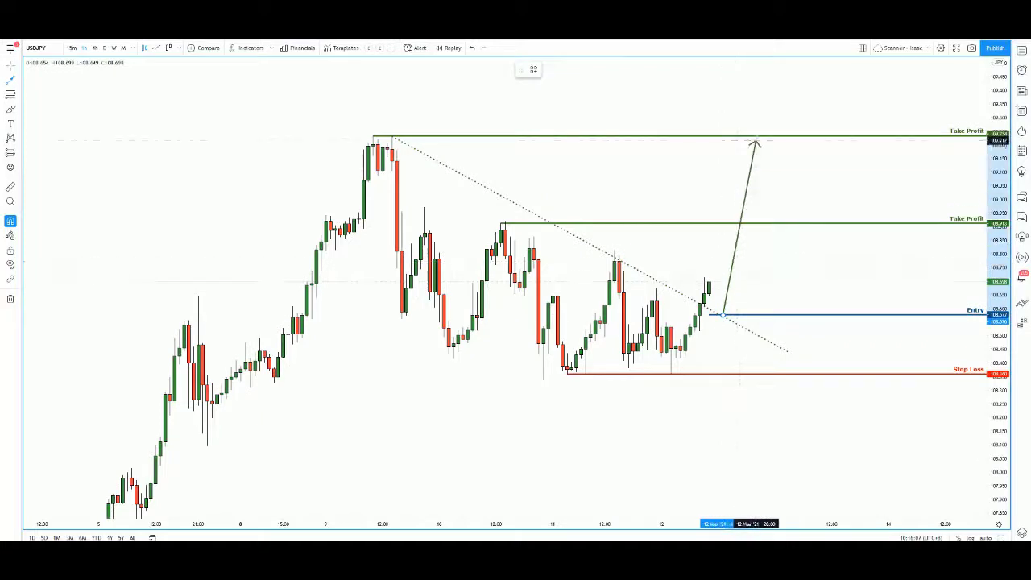
pyautogui.click(756, 135)
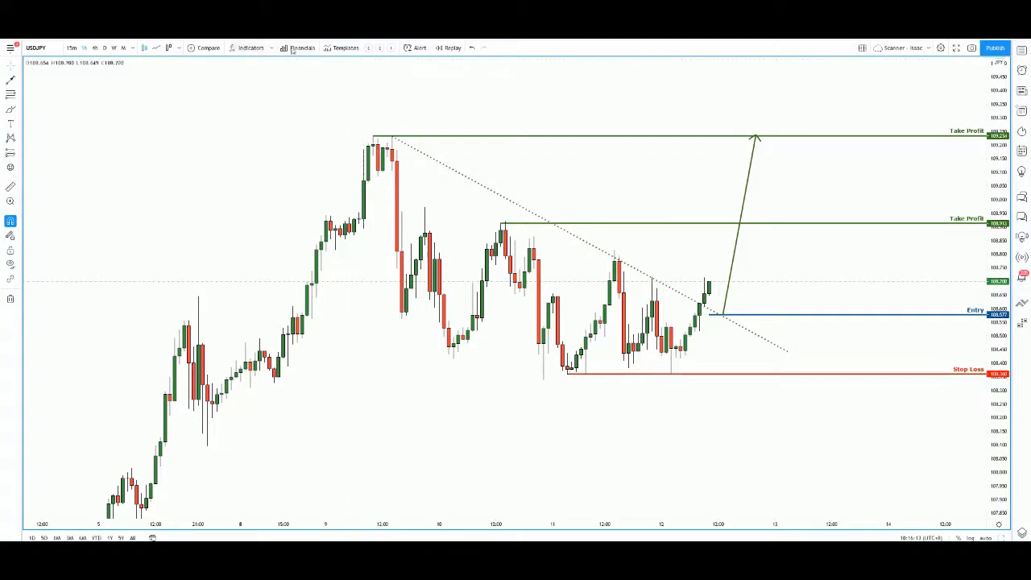
# Add the Stochastic indicator below the price chart from a saved indicator template and rescale the price axis to fit the trade setup.
pyautogui.click(343, 48)
pyautogui.click(387, 143)
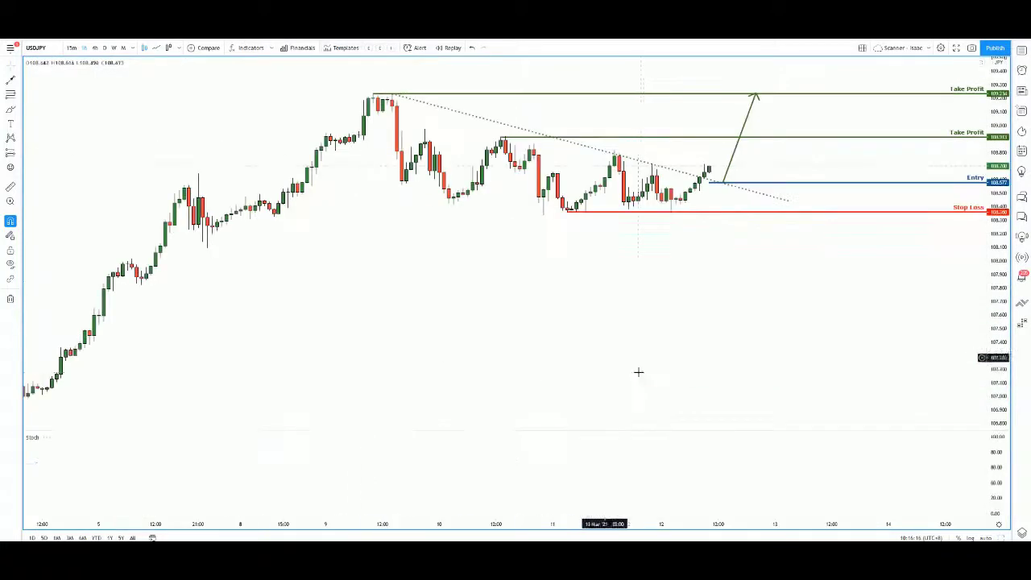
pyautogui.moveTo(995, 245); pyautogui.dragTo(994, 177)
pyautogui.moveTo(675, 275); pyautogui.dragTo(678, 375)
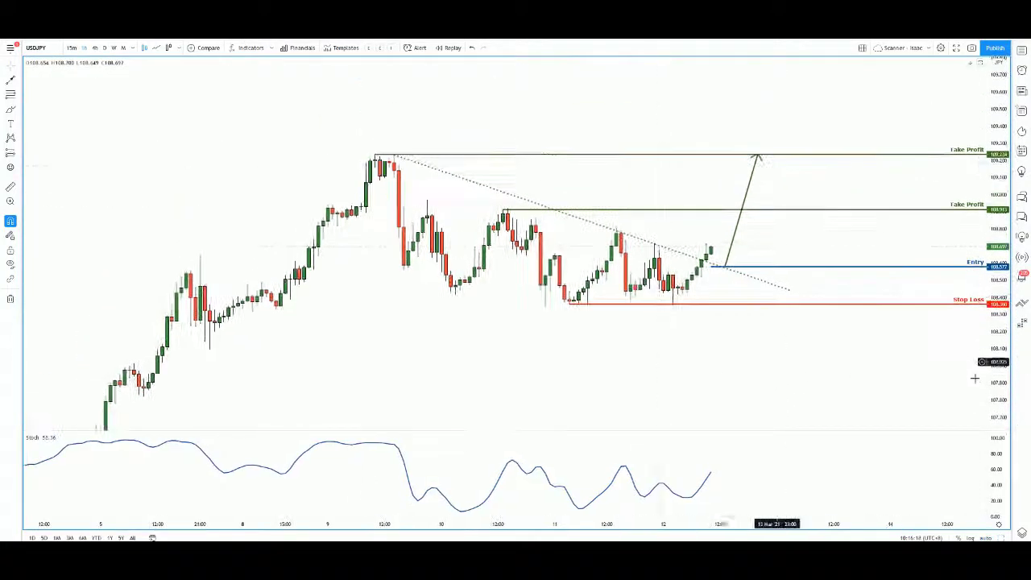
pyautogui.moveTo(994, 311); pyautogui.dragTo(994, 217)
pyautogui.moveTo(744, 360); pyautogui.dragTo(749, 352)
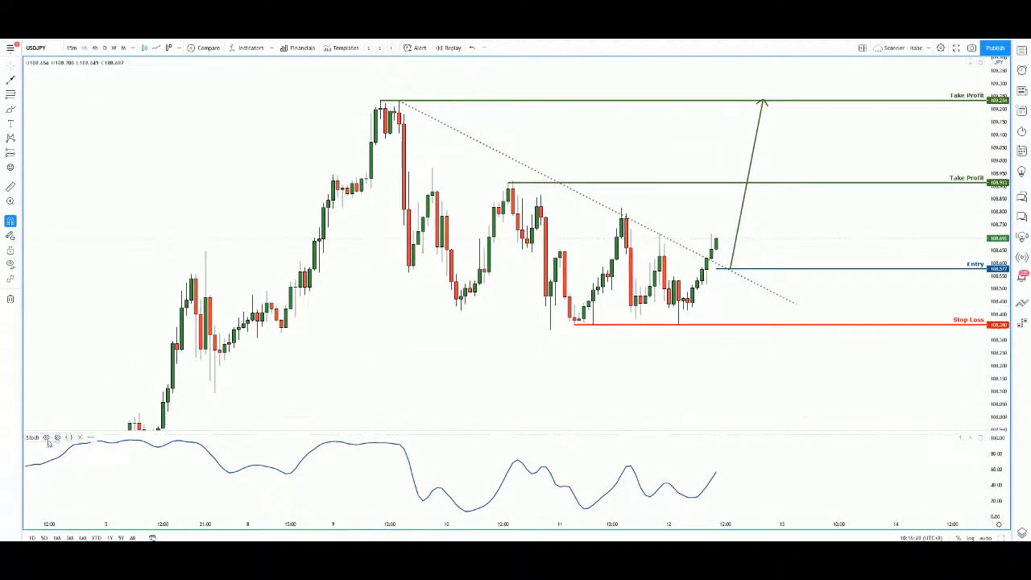
# Review the Stochastic indicator's style settings and close them without changes.
pyautogui.click(56, 438)
pyautogui.click(482, 252)
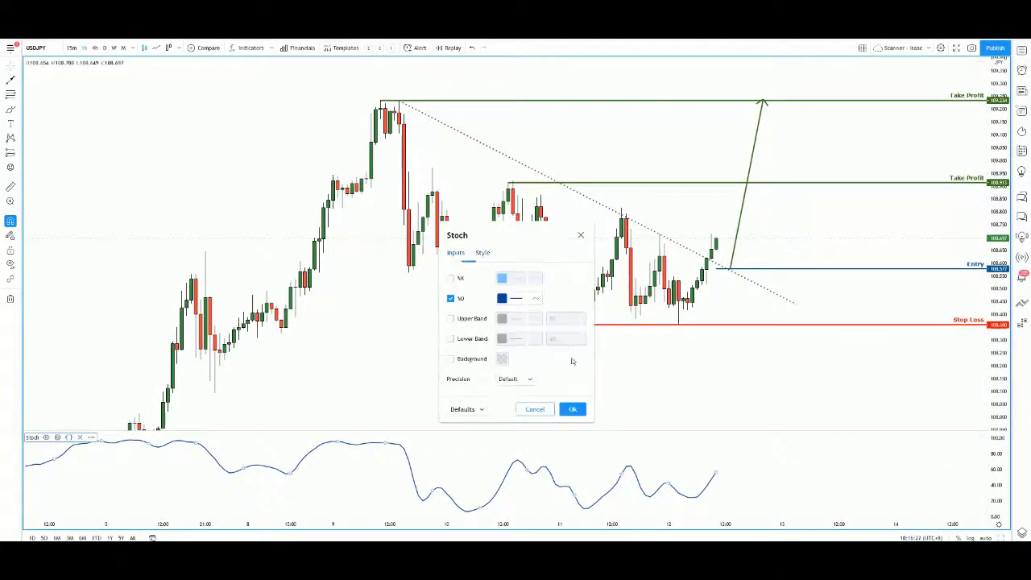
pyautogui.click(571, 410)
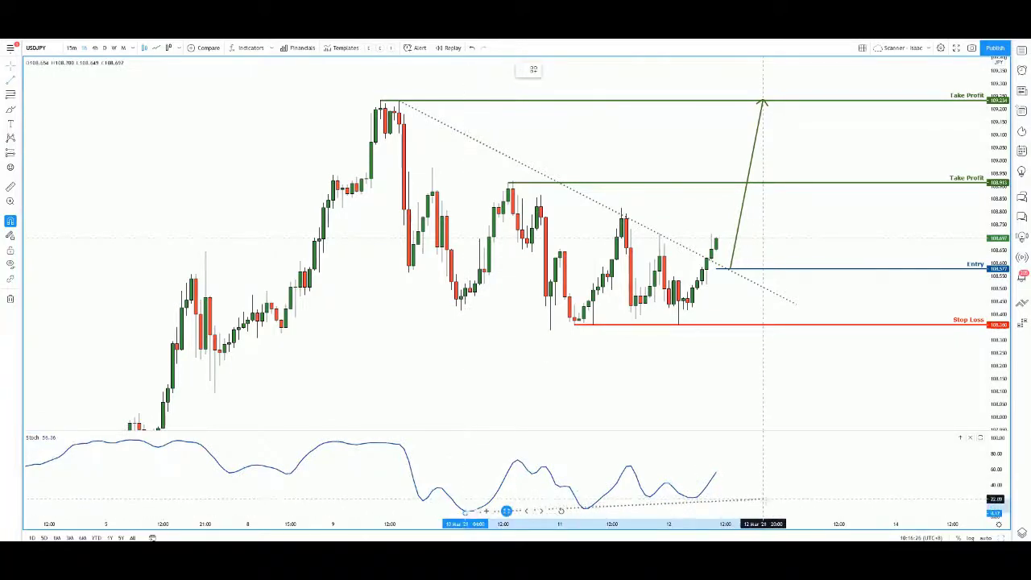
# Draw a dotted rising trendline under the Stochastic lows from 10 March, extending it to 12 March 20:00.
pyautogui.doubleClick(765, 501)
pyautogui.moveTo(439, 386); pyautogui.dragTo(432, 367)
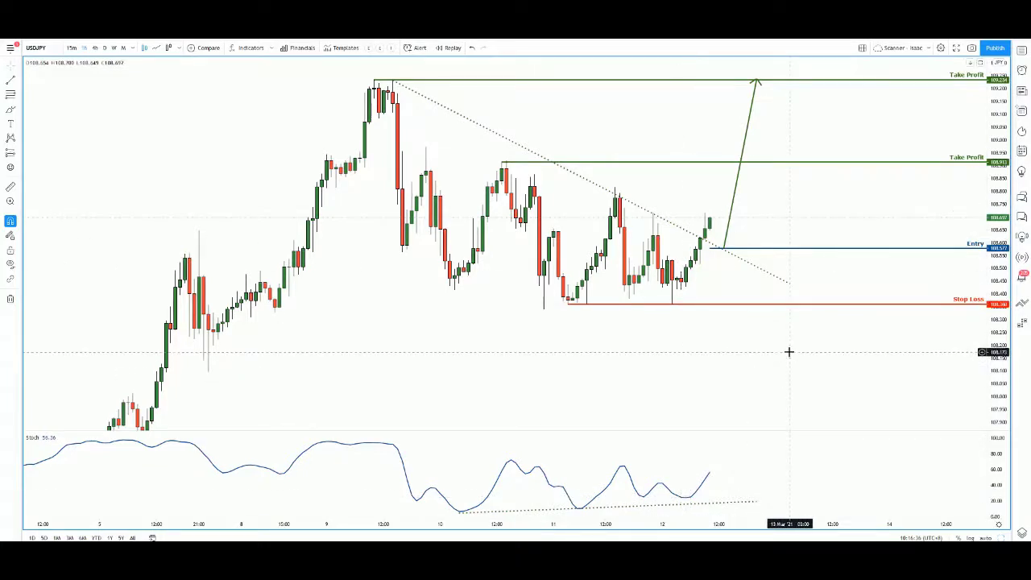
pyautogui.moveTo(529, 352); pyautogui.dragTo(484, 386)
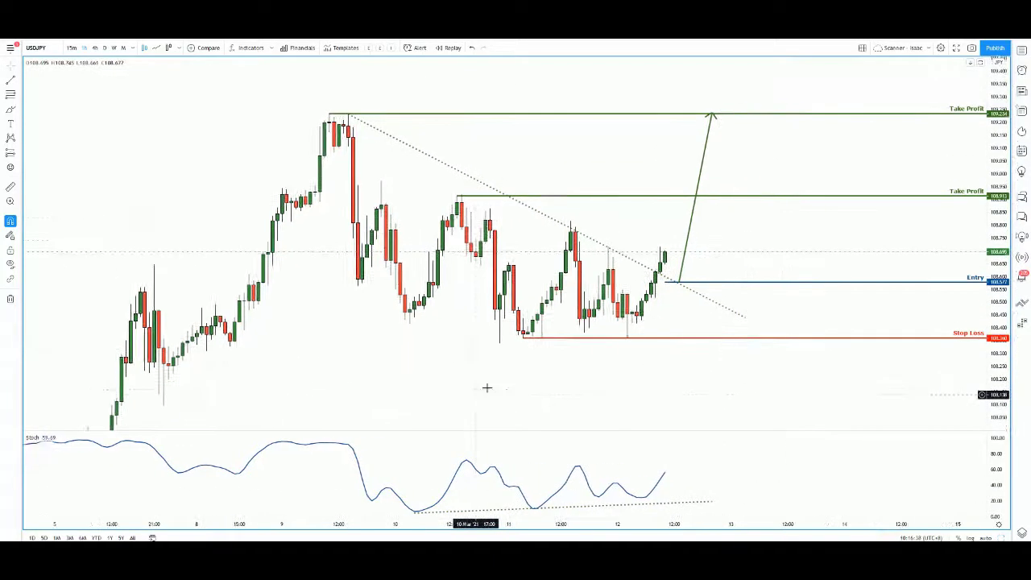